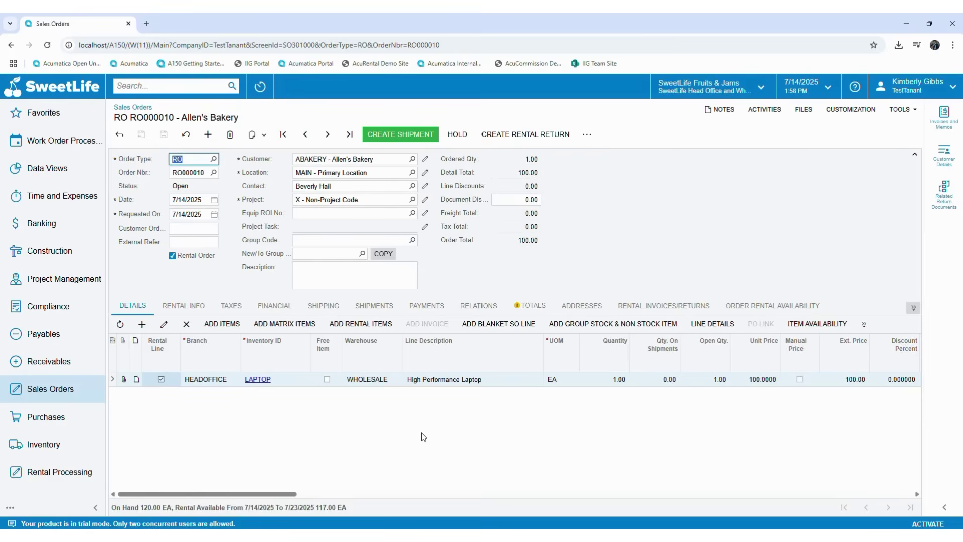
- Create a shipment for RO000010 dated 7/14/2025 from Wholesale, bypassing advanced picking for QC
left_click(401, 138)
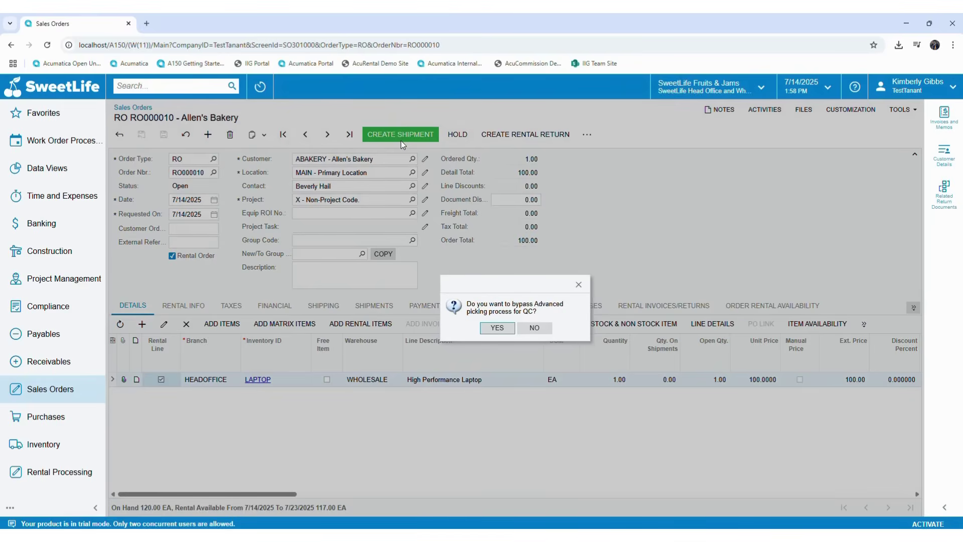
left_click(504, 329)
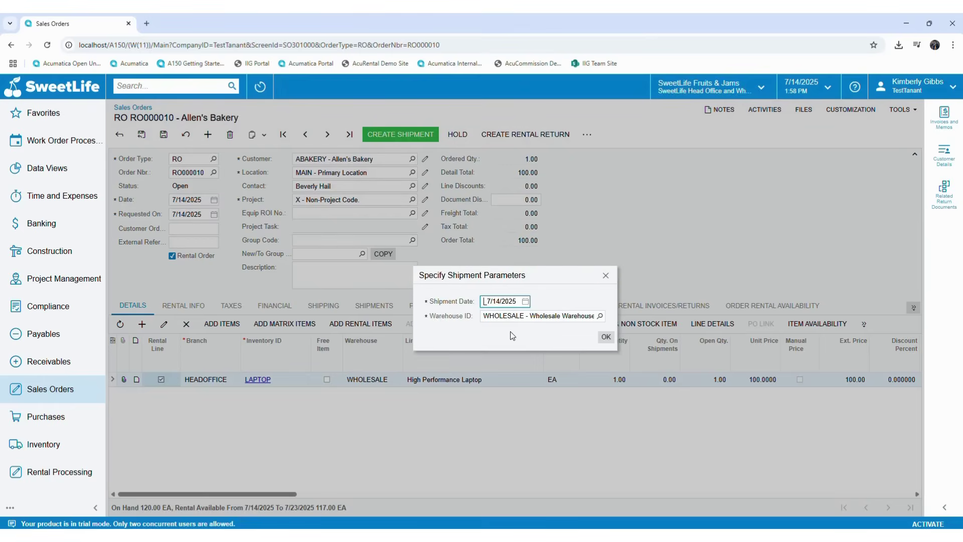
left_click(602, 338)
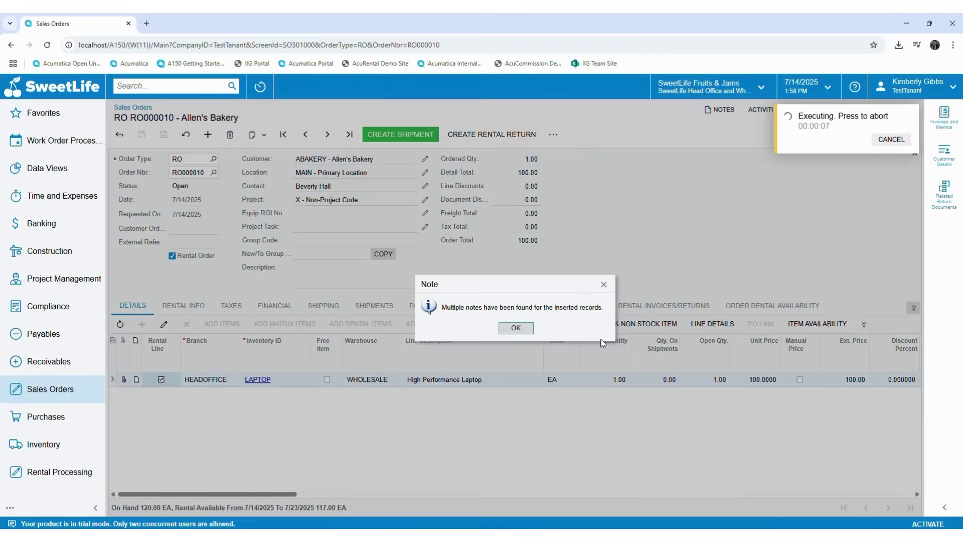
left_click(527, 328)
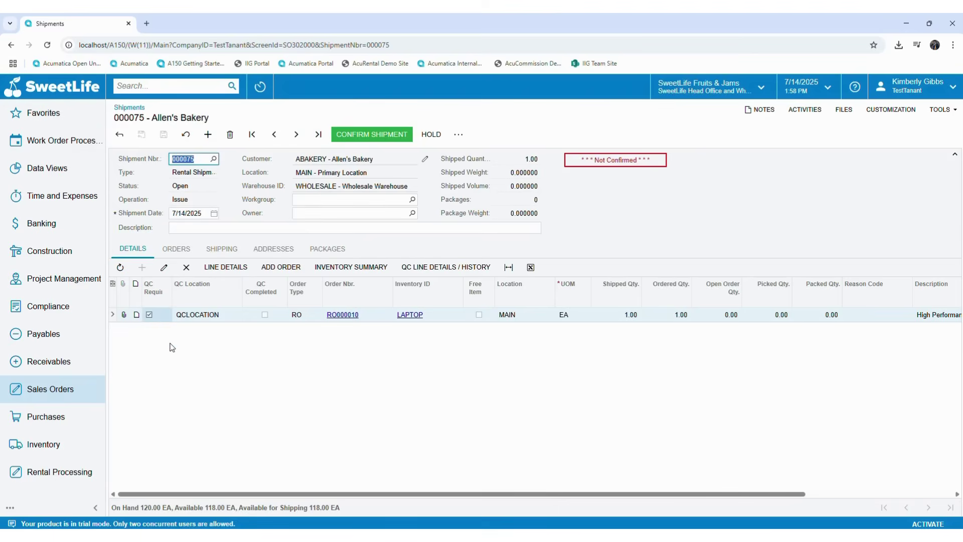
- Send shipment 000075's laptop to QC Inspection from the QC Actions menu
left_click(459, 135)
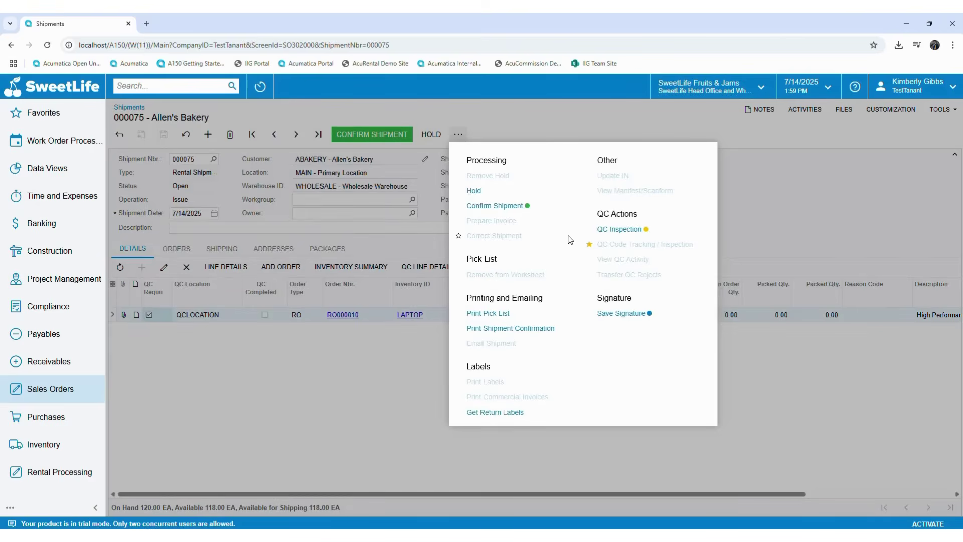
left_click(627, 232)
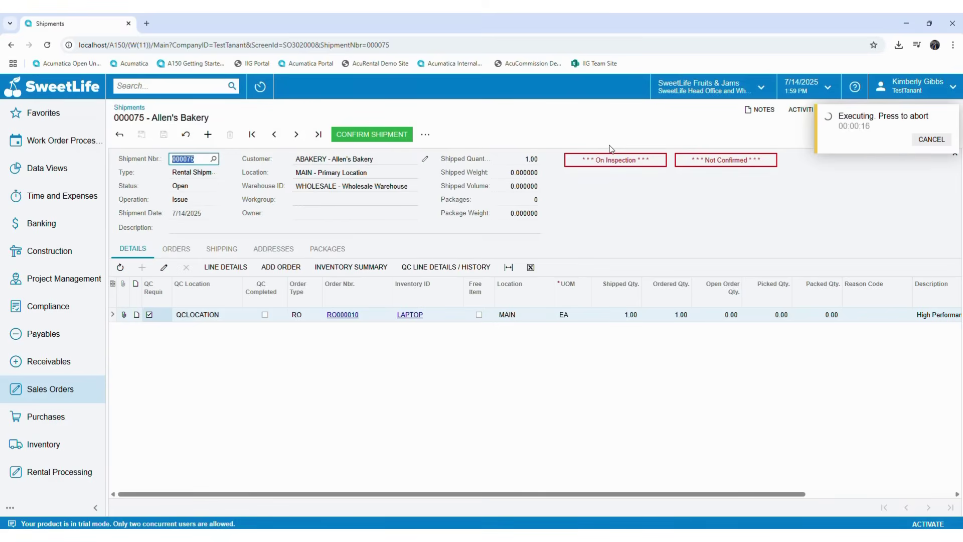
left_click(425, 134)
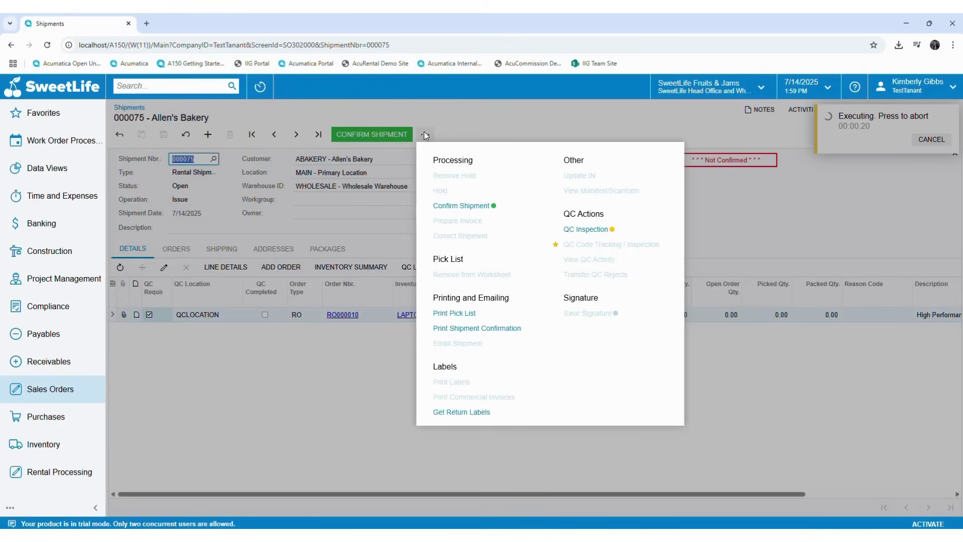
left_click(495, 116)
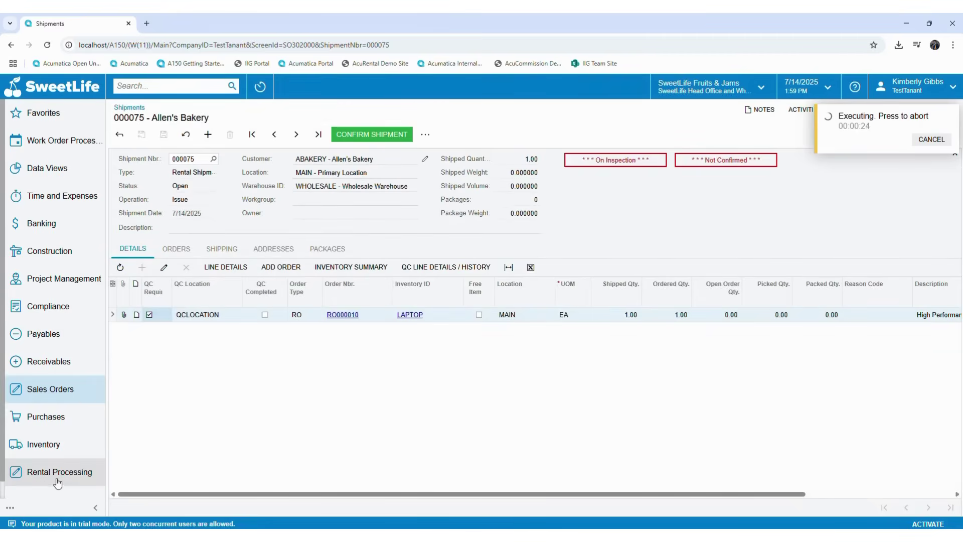
- Open QC Code Tracking / Inspection from the QC Tracking workspace
scroll(43, 496, "down", 1)
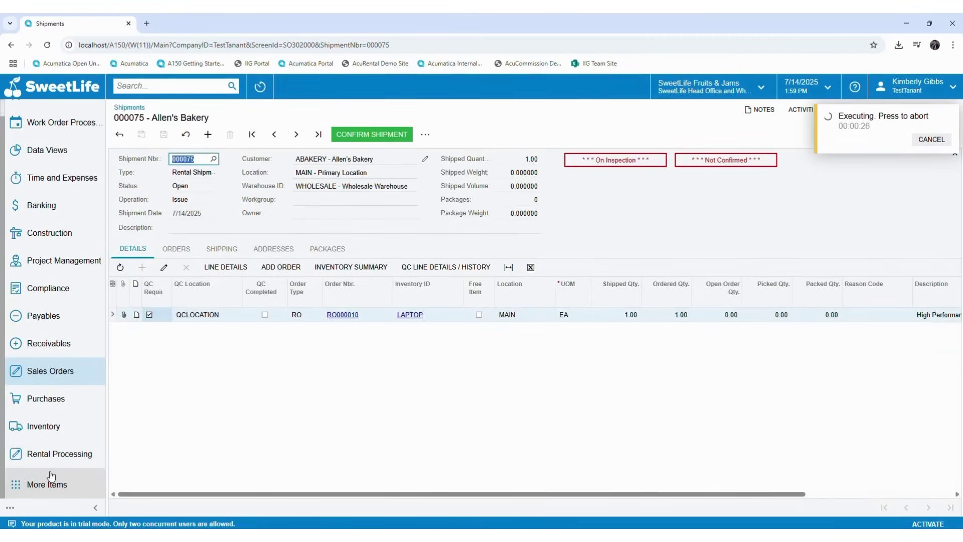
left_click(49, 483)
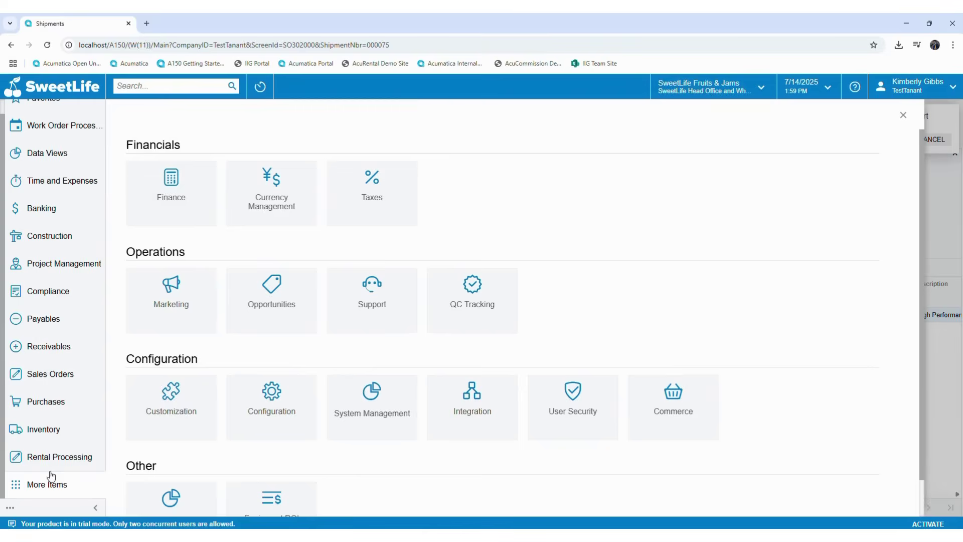
left_click(473, 322)
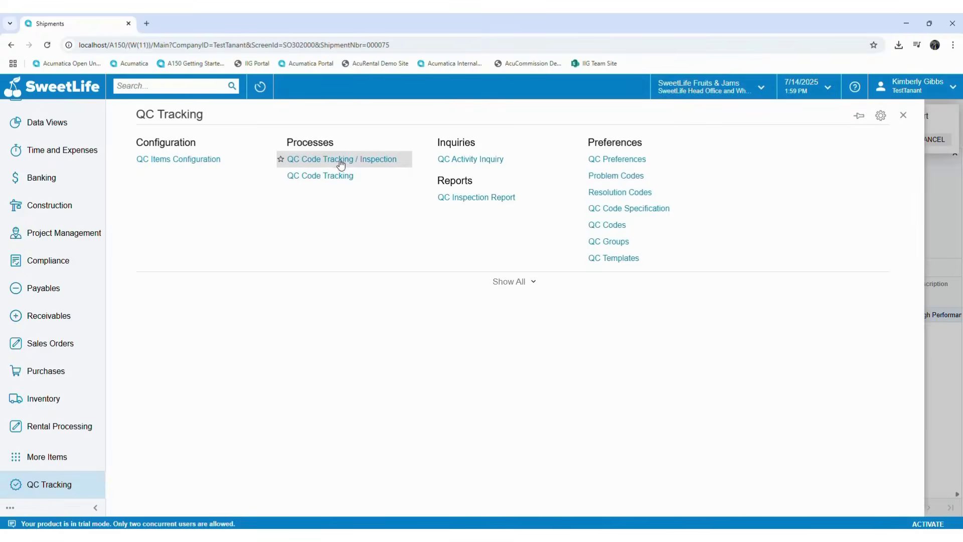
left_click(357, 161)
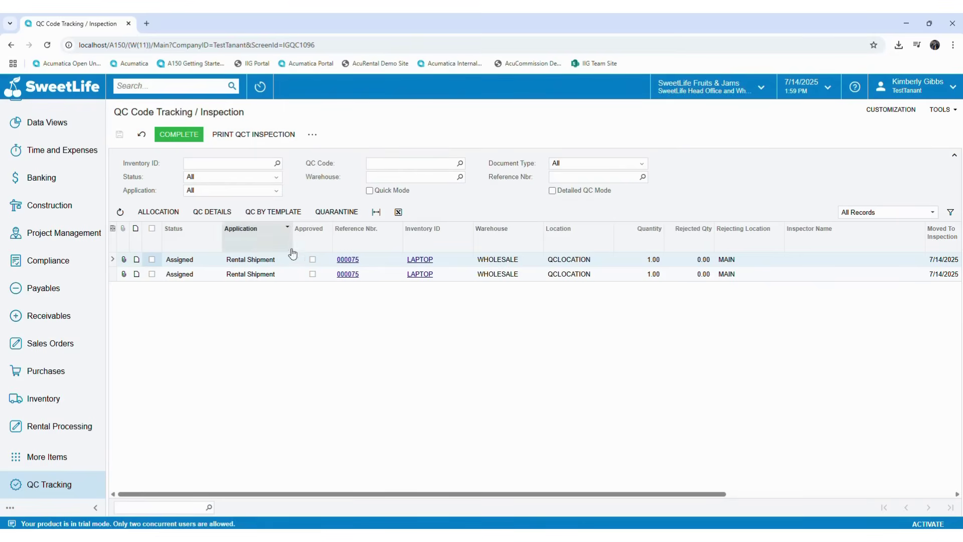
- Approve both inspection lines and set each line's status to Completed
left_click(312, 260)
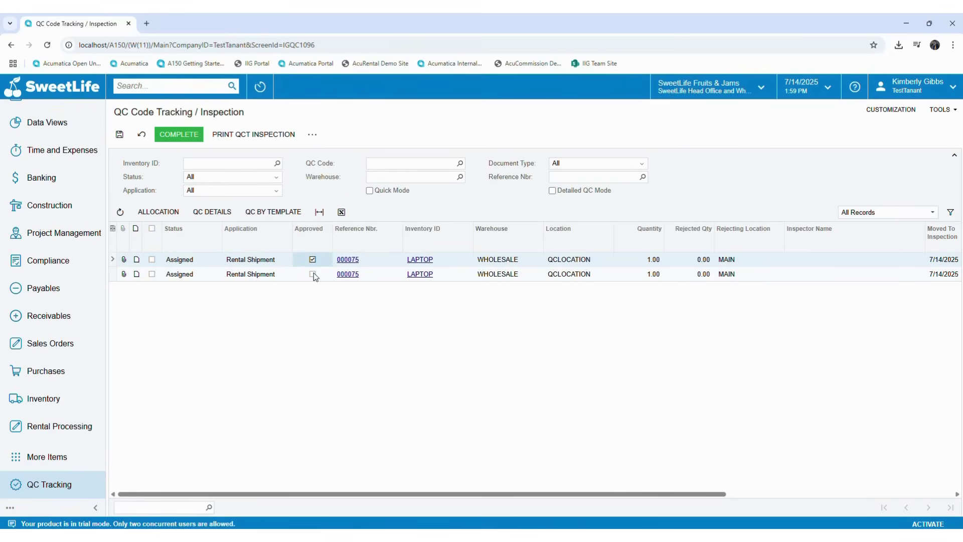
left_click(313, 274)
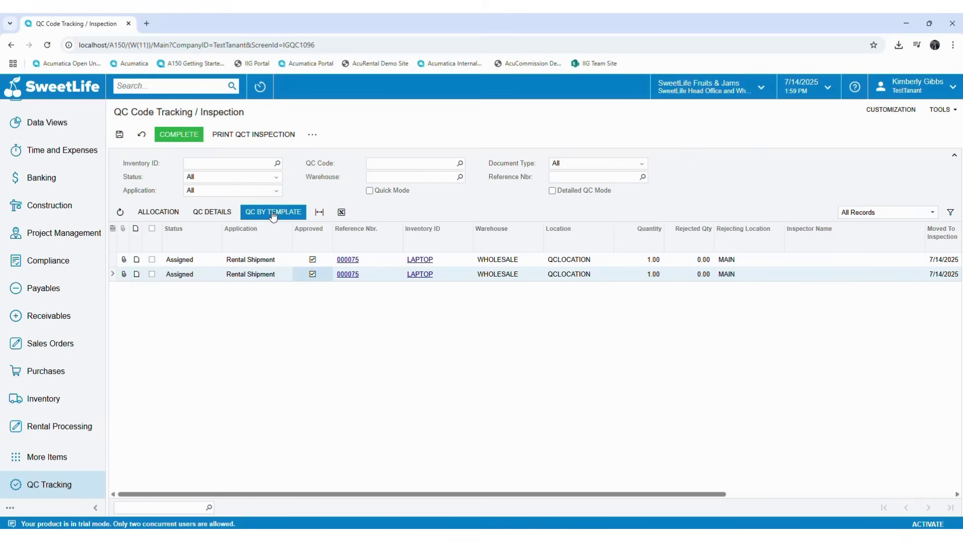
left_click(210, 261)
left_click(224, 260)
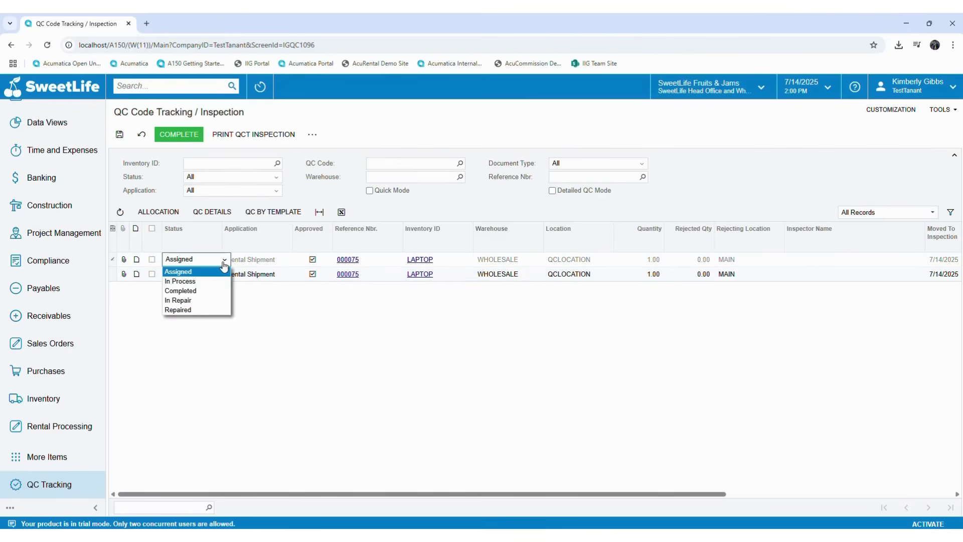
left_click(188, 291)
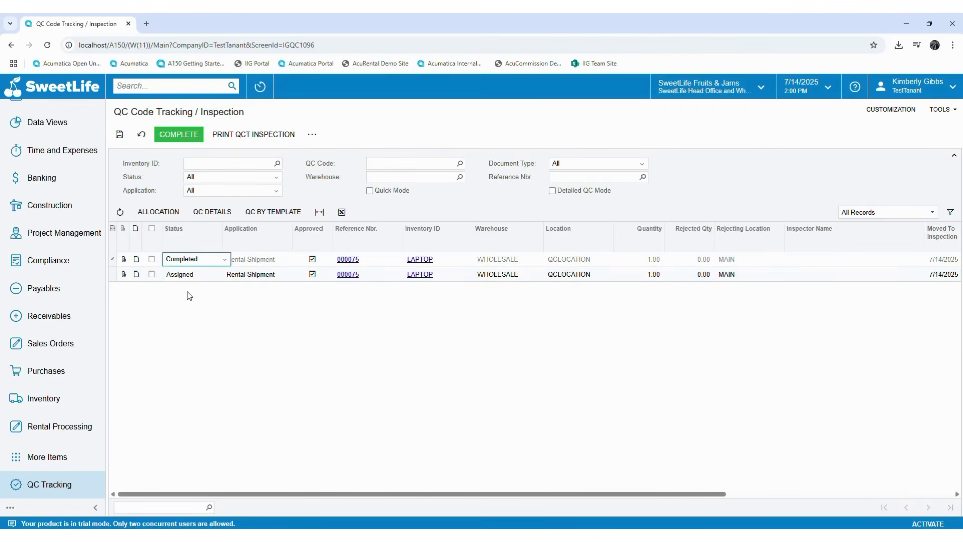
left_click(196, 275)
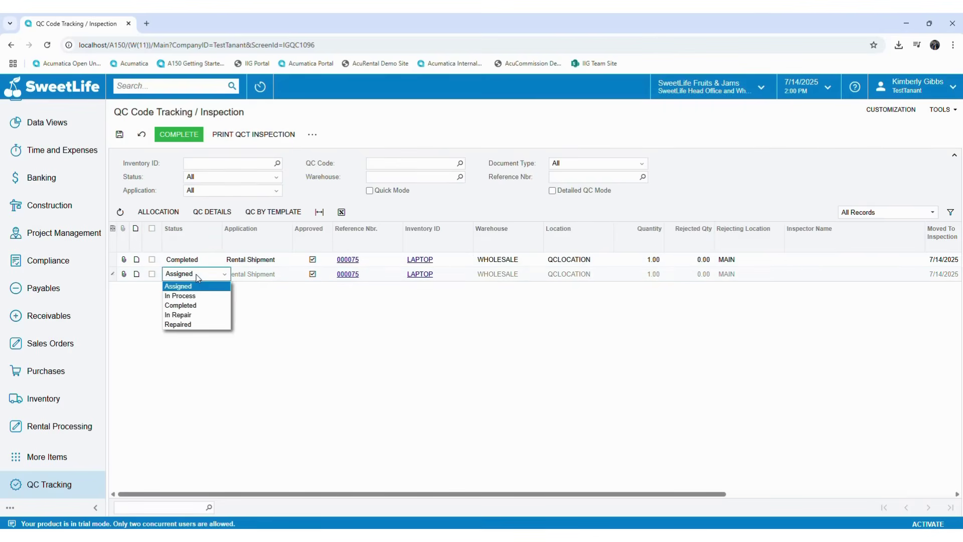
left_click(194, 305)
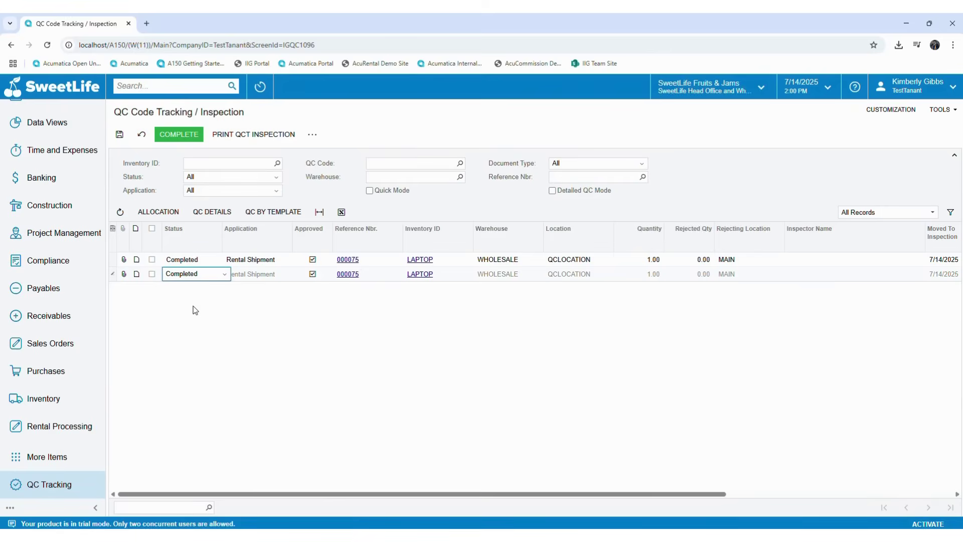
- Select both inspection lines and run COMPLETE on them
left_click(151, 259)
left_click(152, 274)
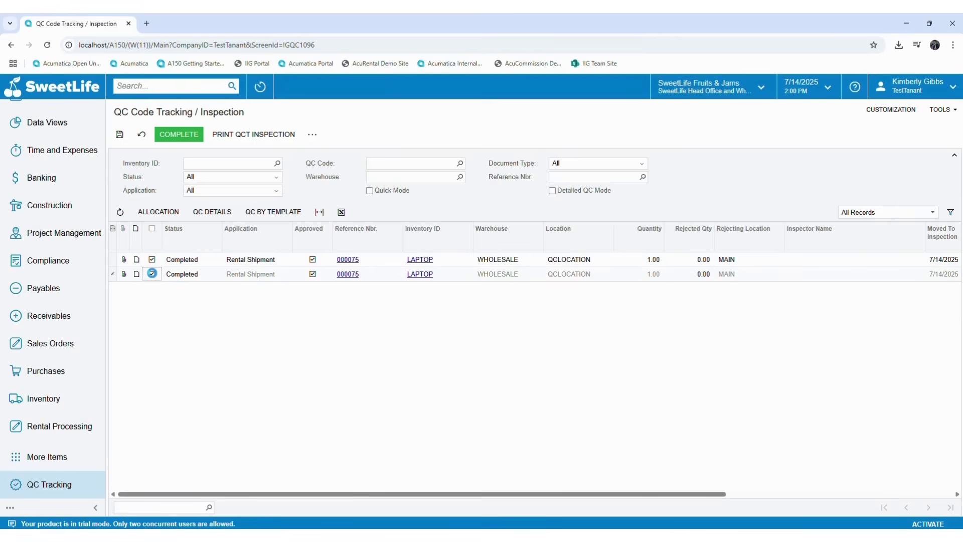
left_click(188, 140)
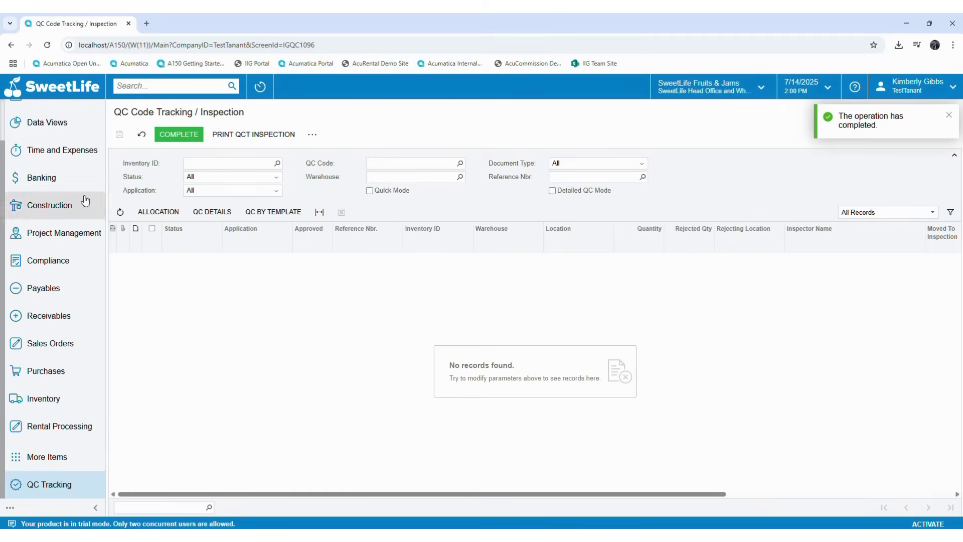
- Open rental order RO000010 from the All Records list of Rental Sales Orders
left_click(75, 436)
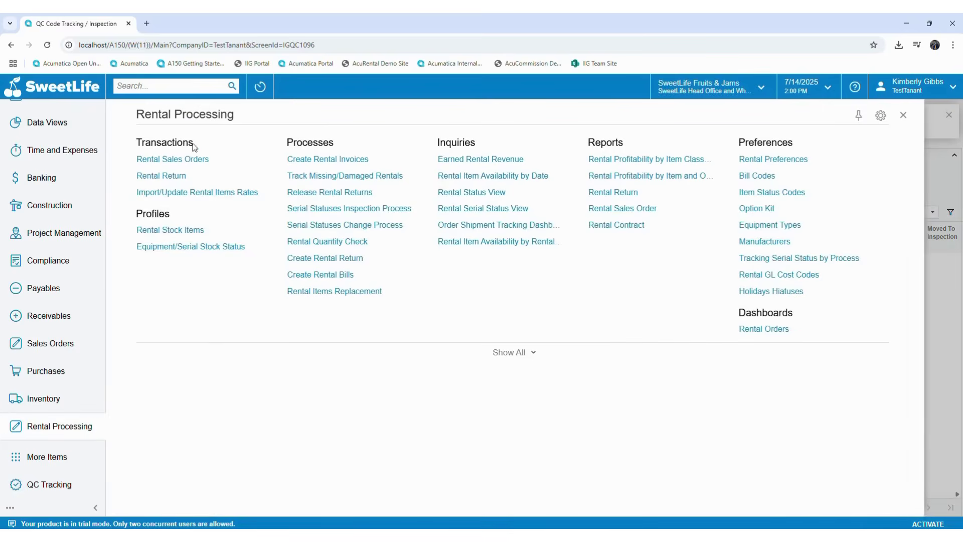
left_click(192, 160)
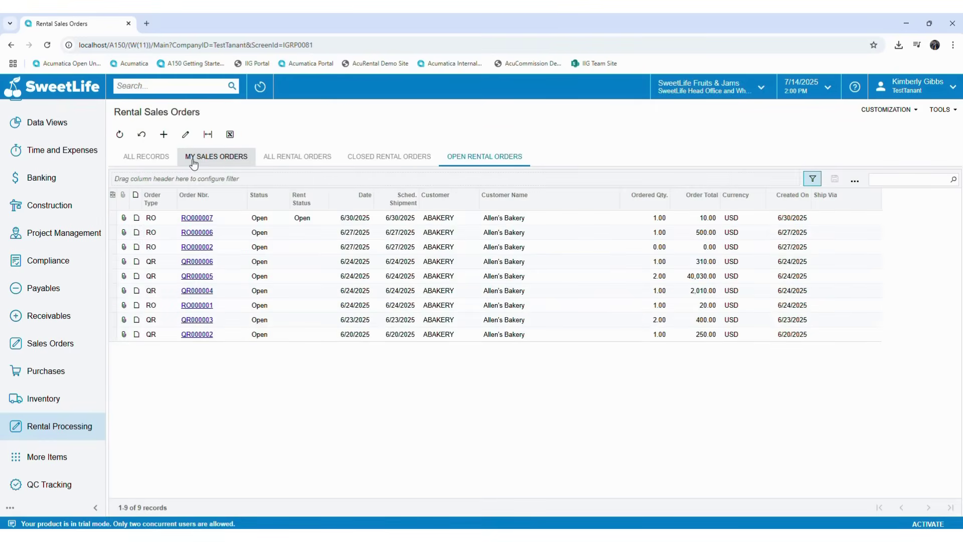
left_click(163, 156)
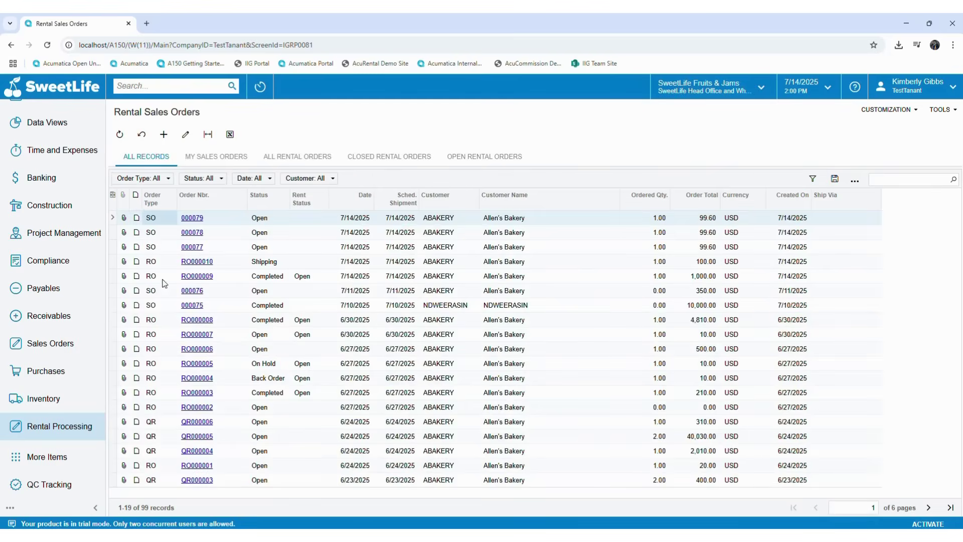
left_click(203, 261)
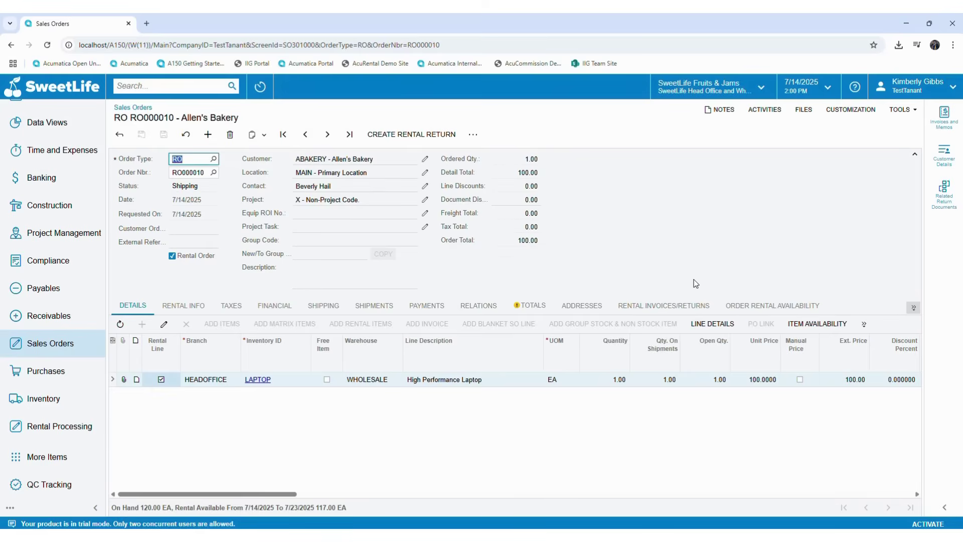
- Confirm shipment 000075 from RO000010's Shipments tab and close it to return to the order
left_click(383, 307)
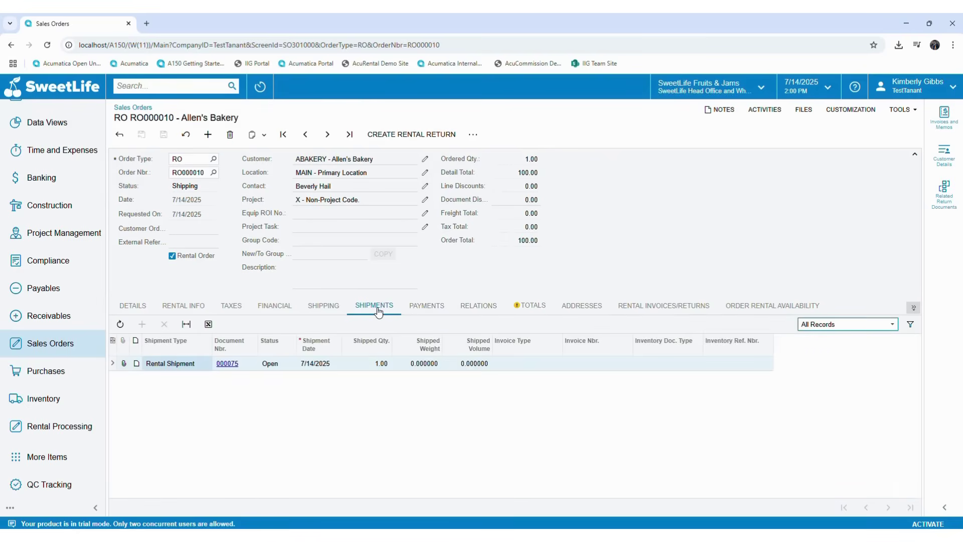
left_click(233, 364)
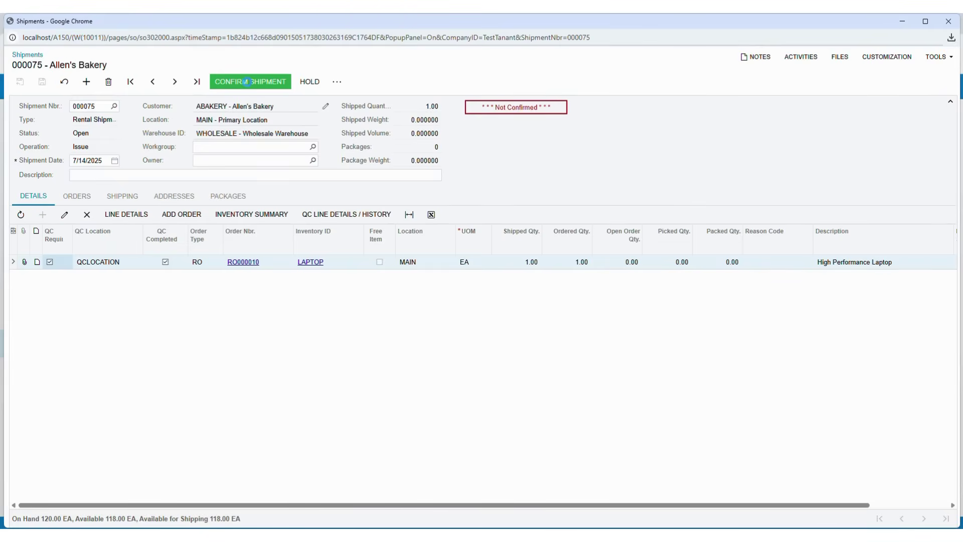
left_click(247, 81)
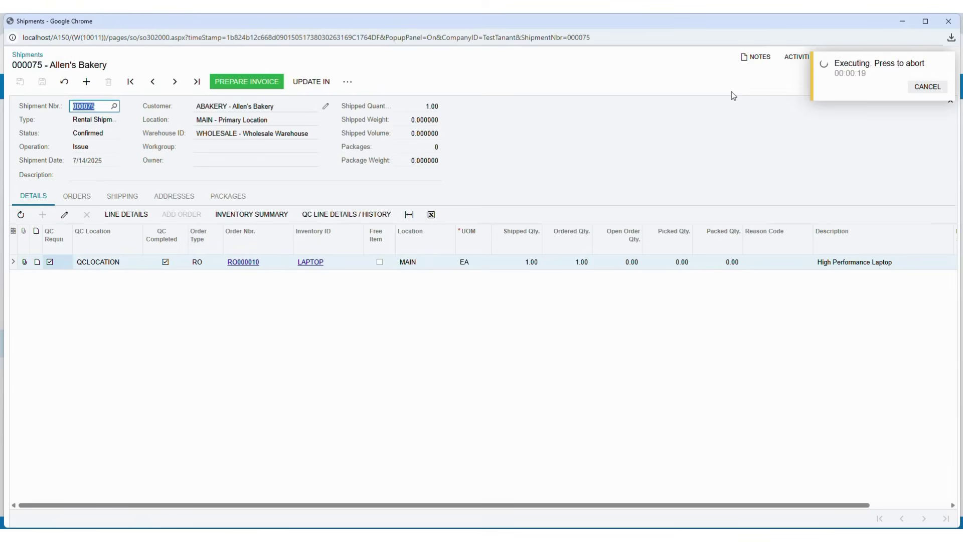
left_click(946, 23)
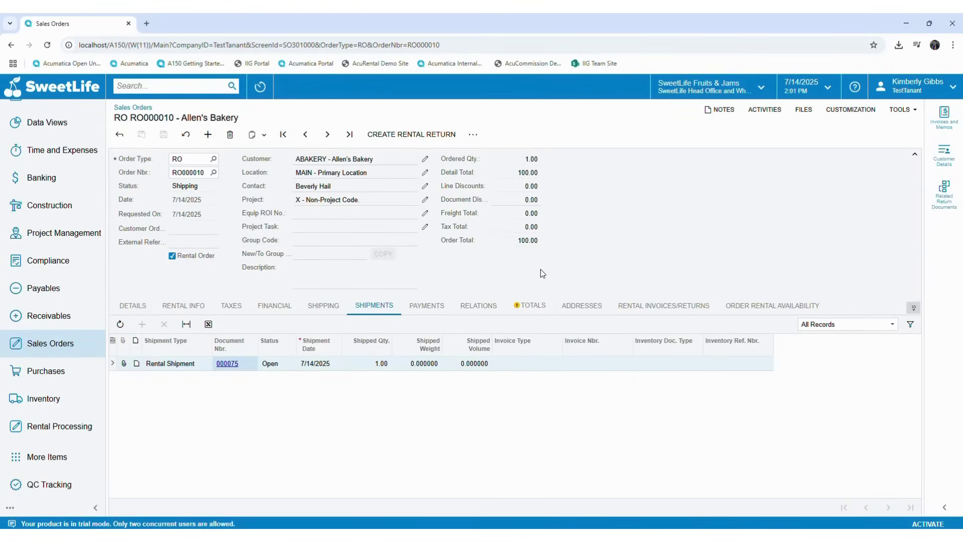
- Review RO000010's Rental Info and Details, then create a rental return with its LAPTOP line
left_click(163, 307)
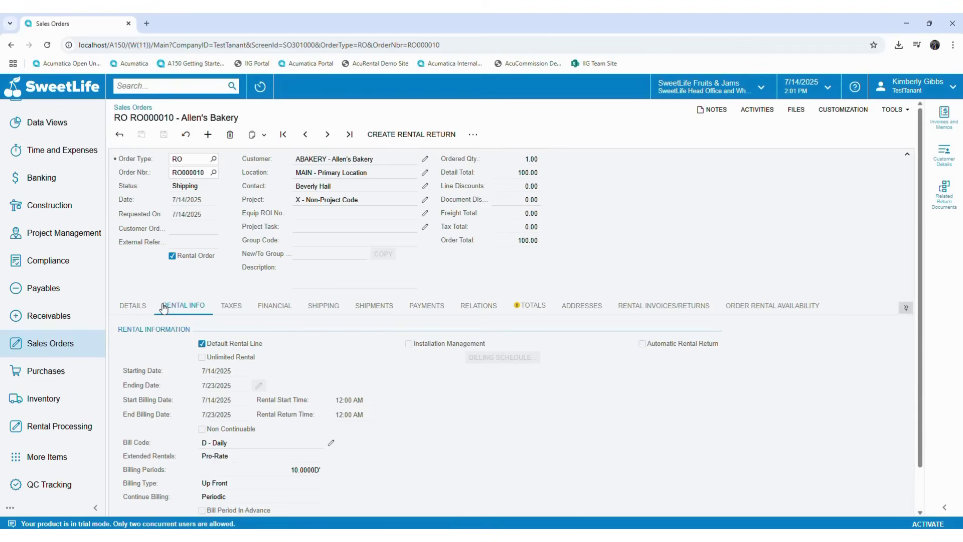
left_click(134, 305)
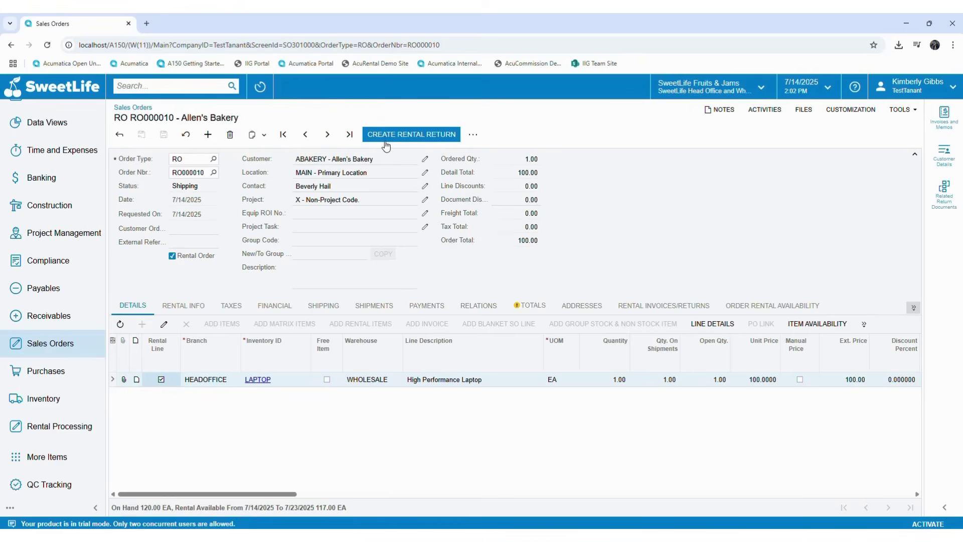
left_click(413, 134)
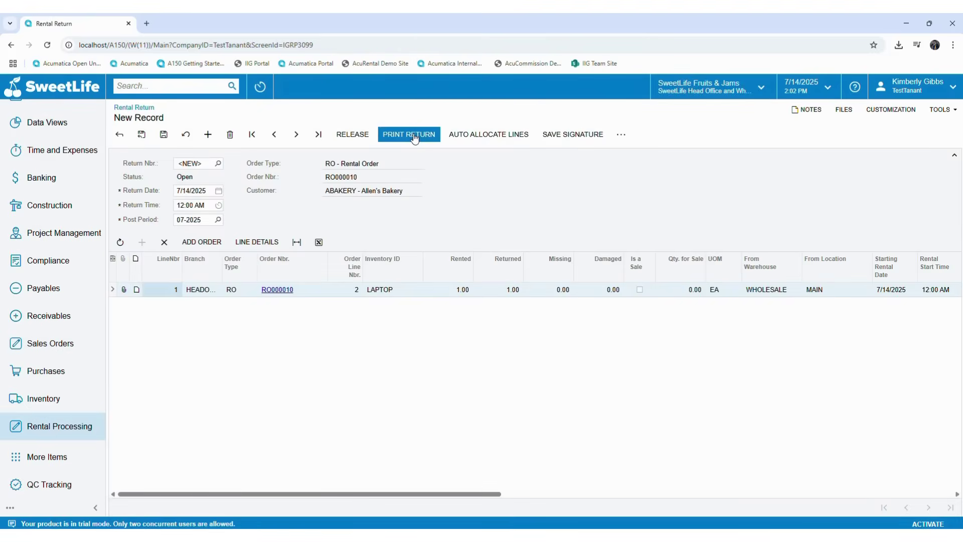
- Set the rental return date to 7/23/2025
left_click(219, 191)
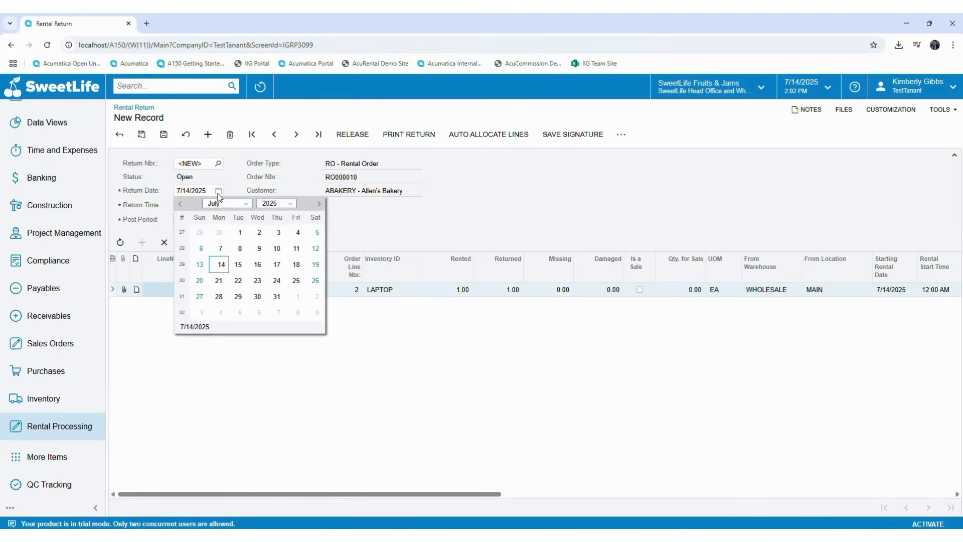
left_click(257, 281)
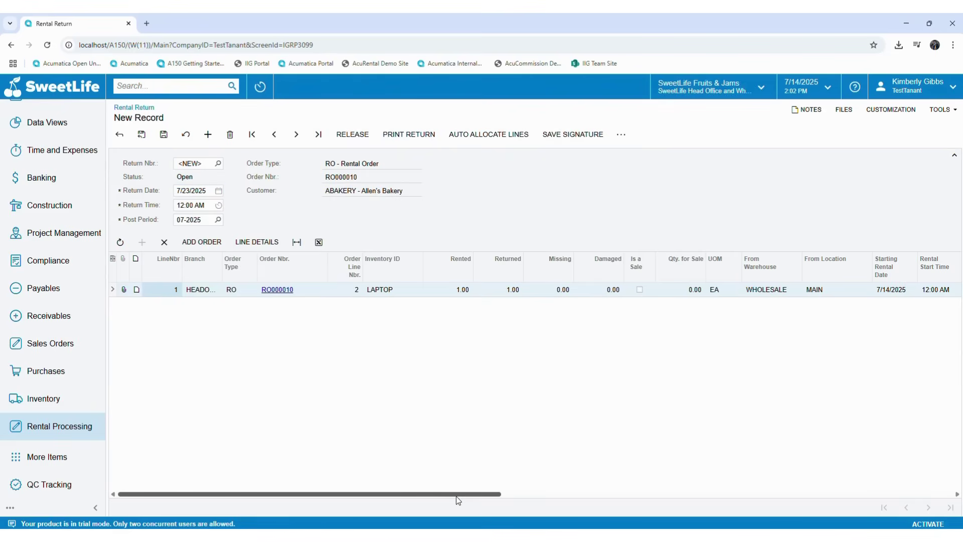
left_click_drag(456, 495, 530, 501)
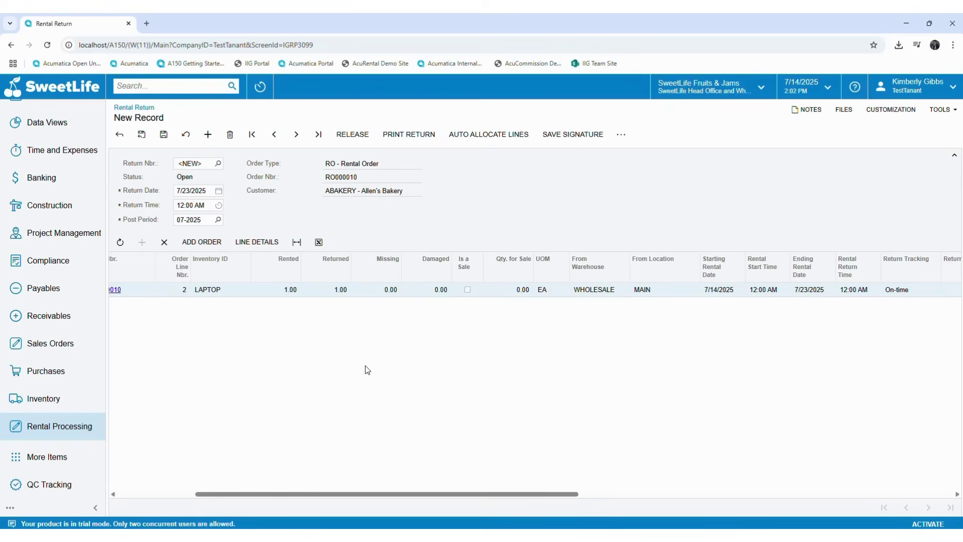
- Release rental return RR000002 so its status becomes Closed
left_click(354, 138)
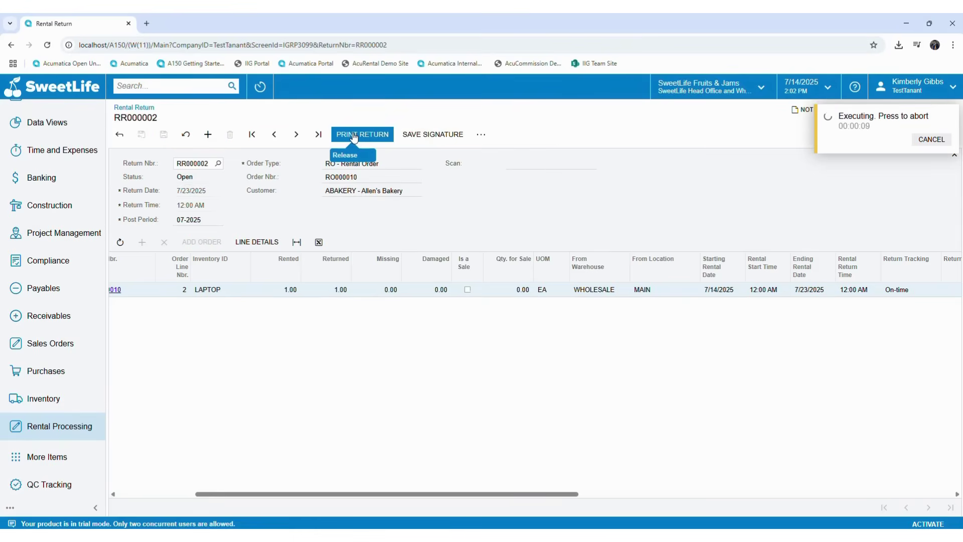
left_click(485, 137)
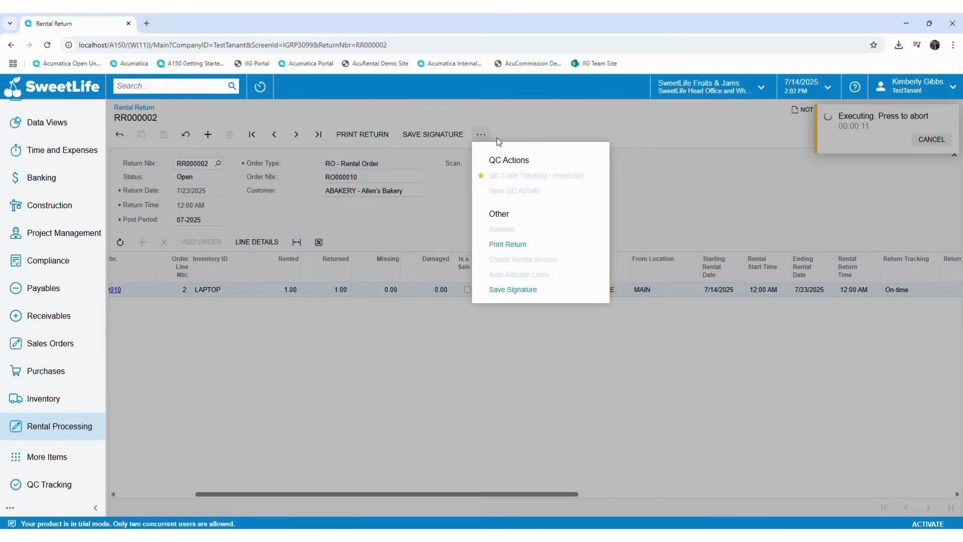
left_click(510, 137)
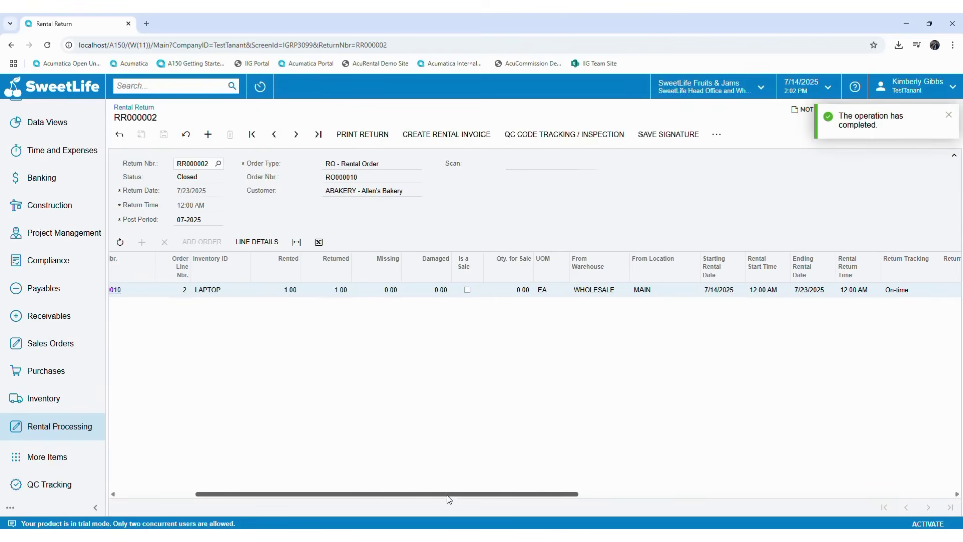
left_click_drag(450, 496, 311, 485)
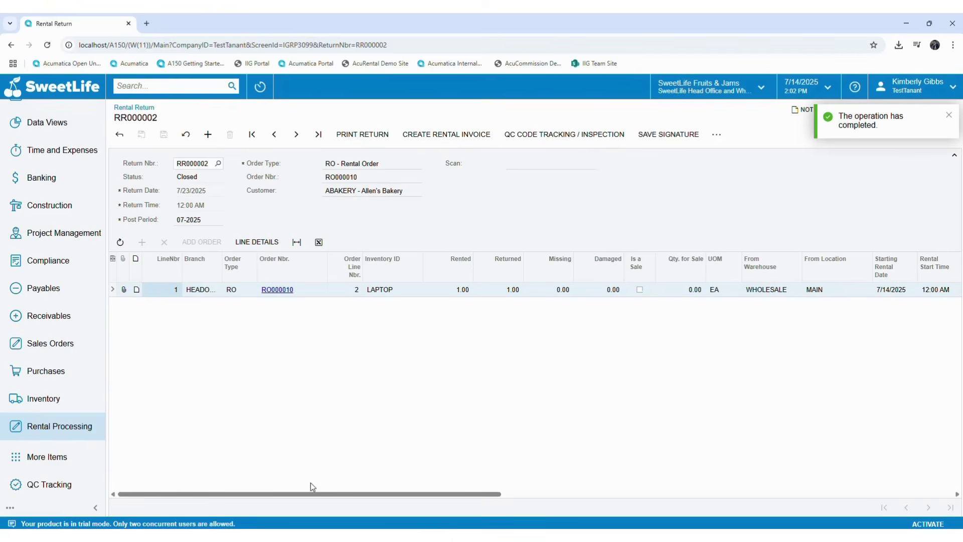
- Approve RR000002's LAPTOP inspection line, set its status to Completed, and complete it
left_click(583, 146)
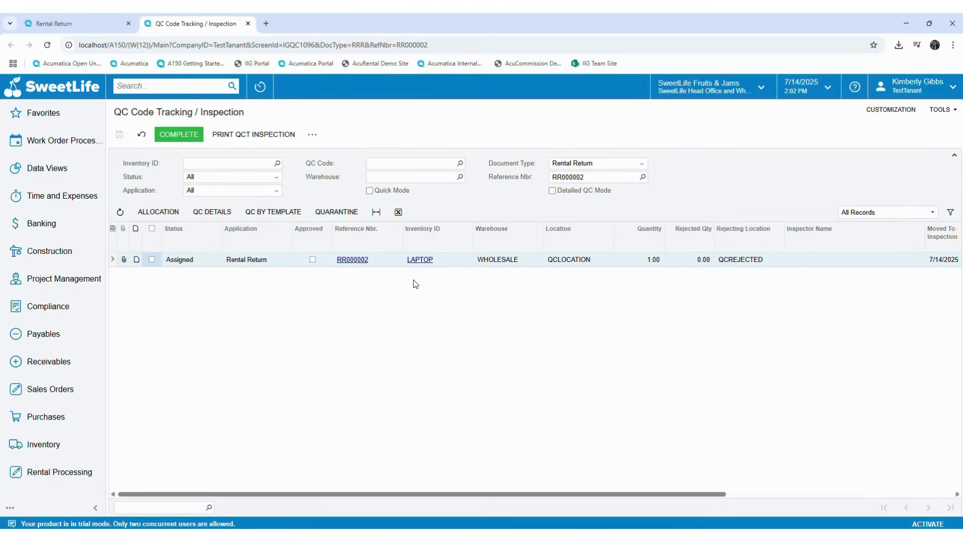
left_click(202, 214)
left_click(313, 260)
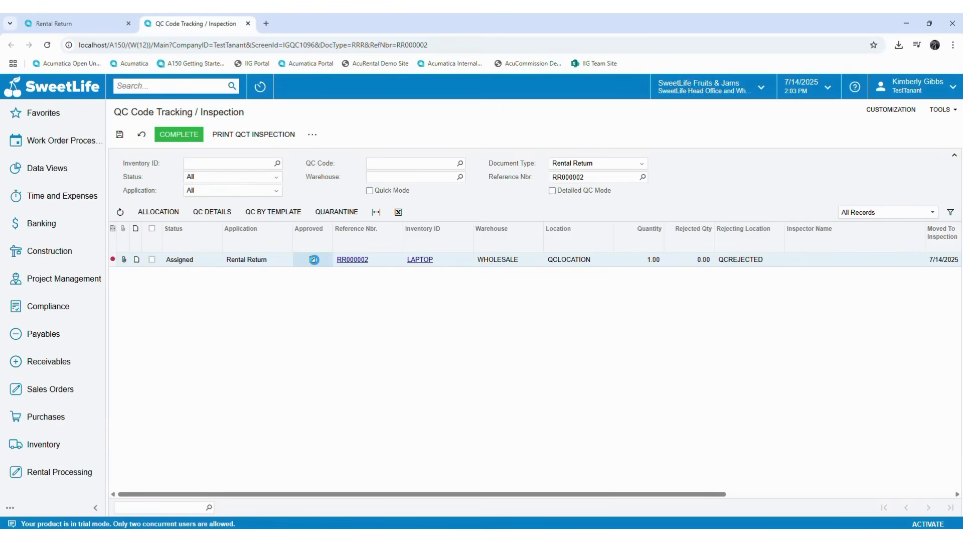
left_click(180, 265)
left_click(219, 261)
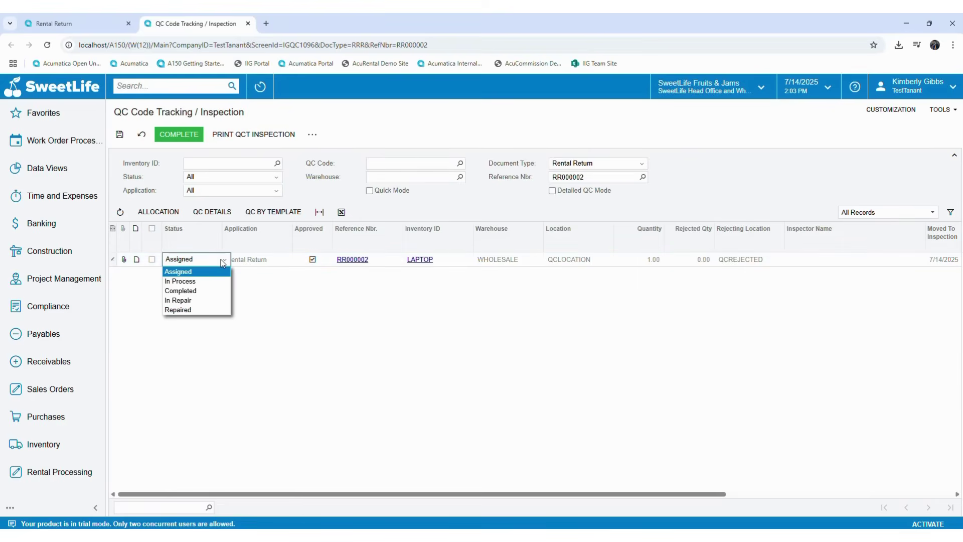
left_click(185, 291)
left_click(150, 260)
left_click(152, 260)
left_click(173, 136)
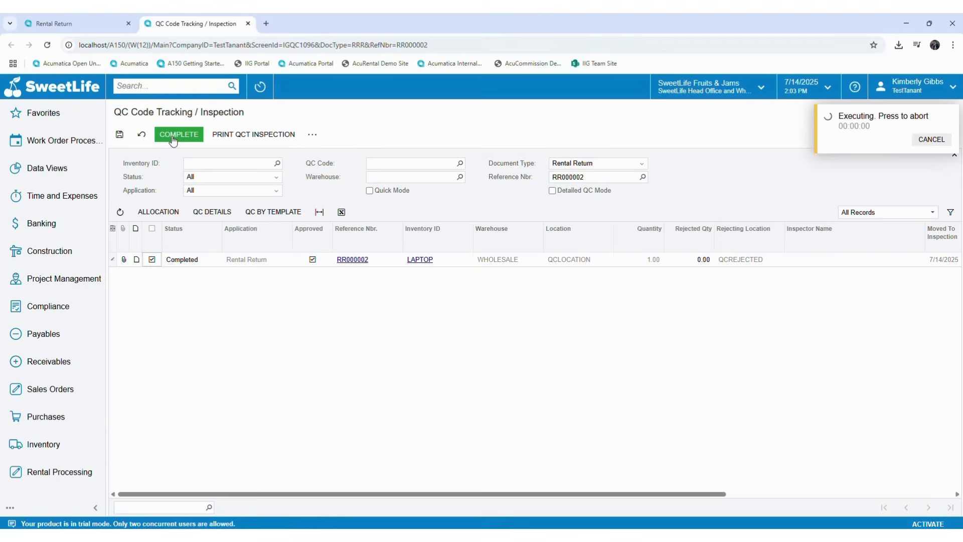